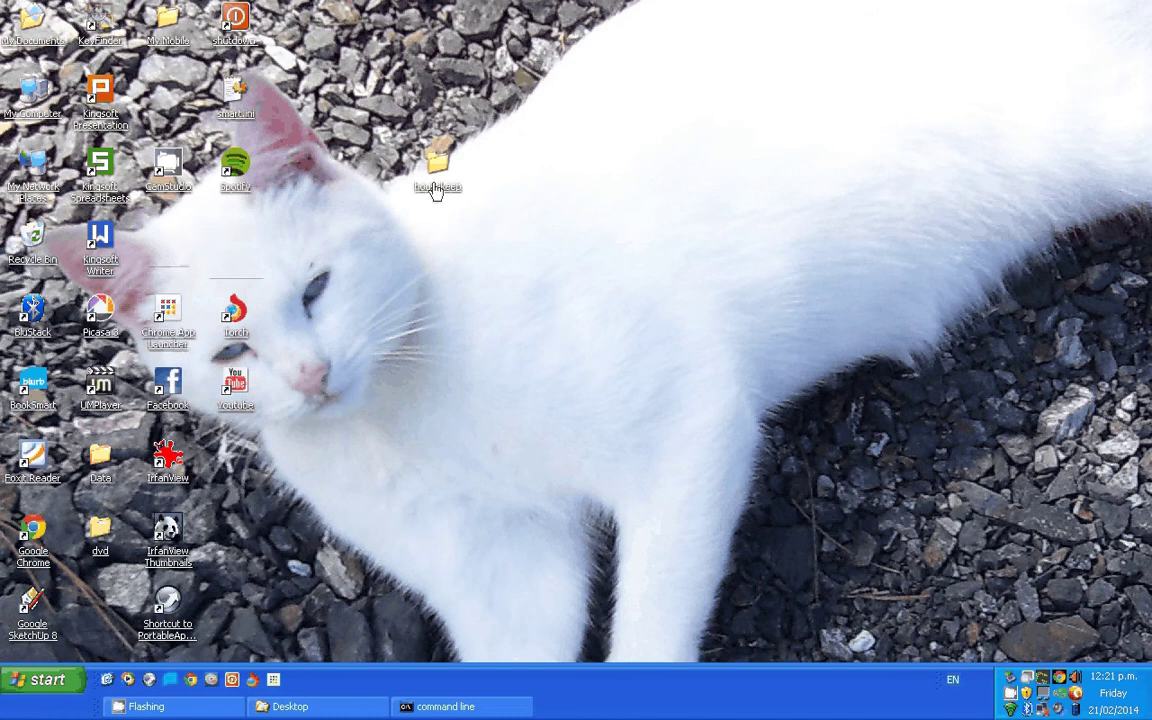
Step: Open the desktop housekeep folder to show its avast, CCleaner and Spybot shortcuts
double_click(437, 190)
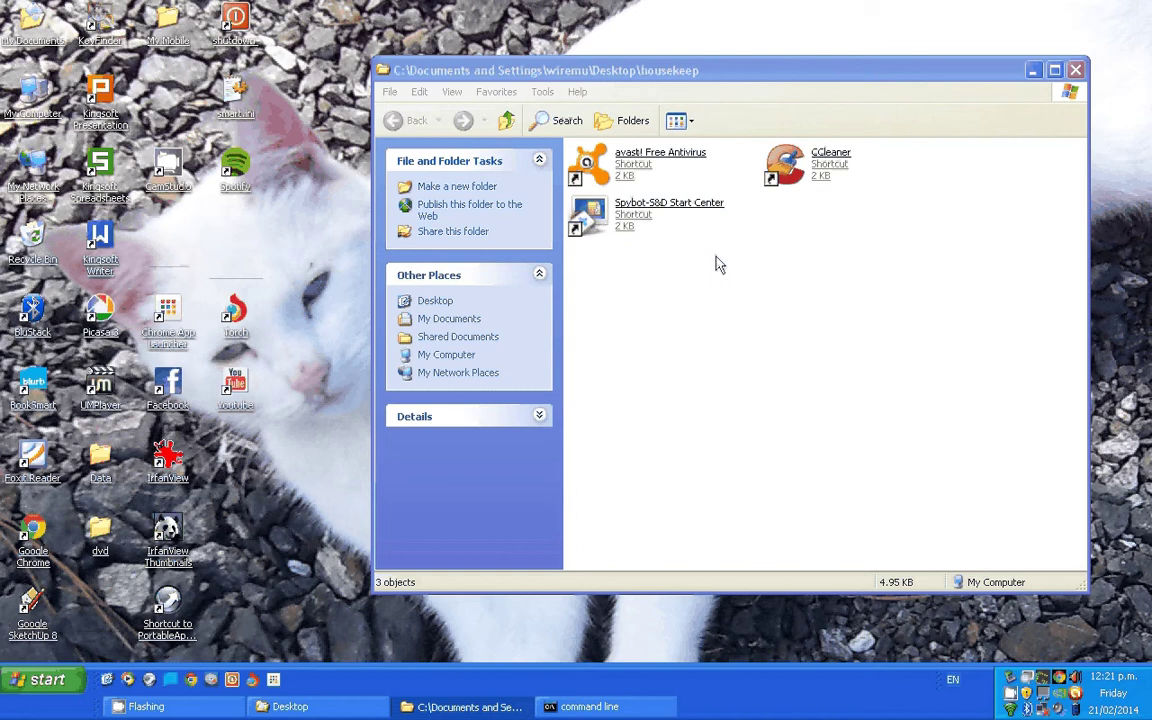
double_click(847, 197)
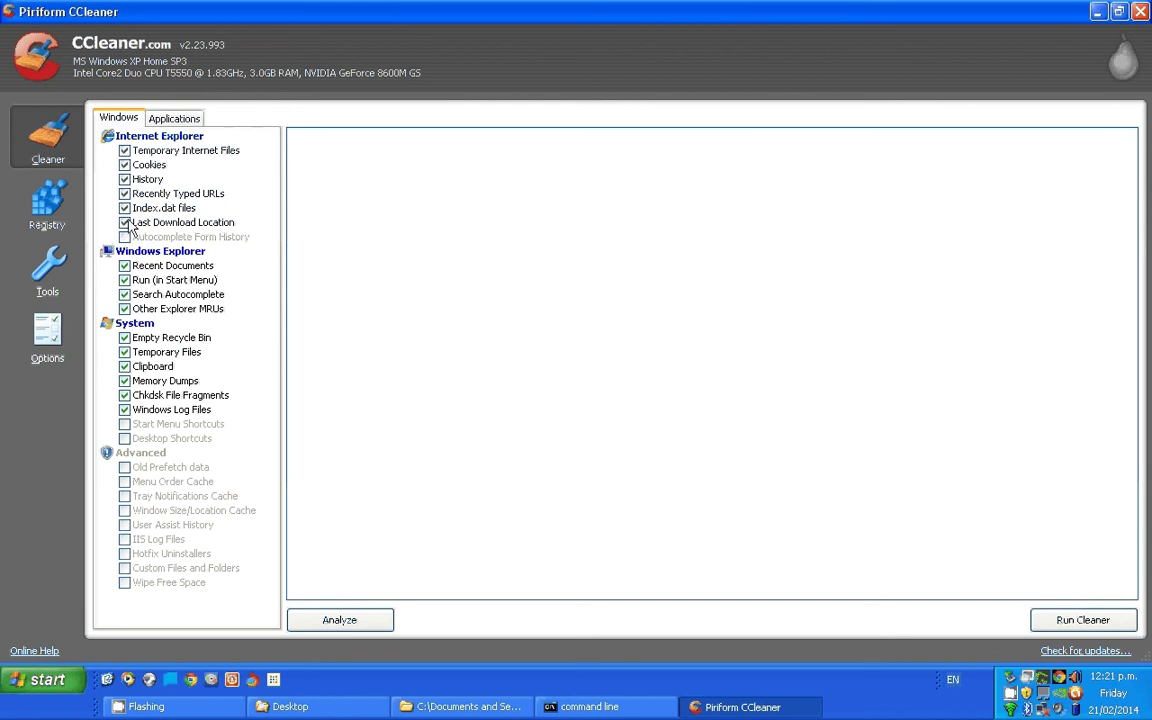
click(40, 197)
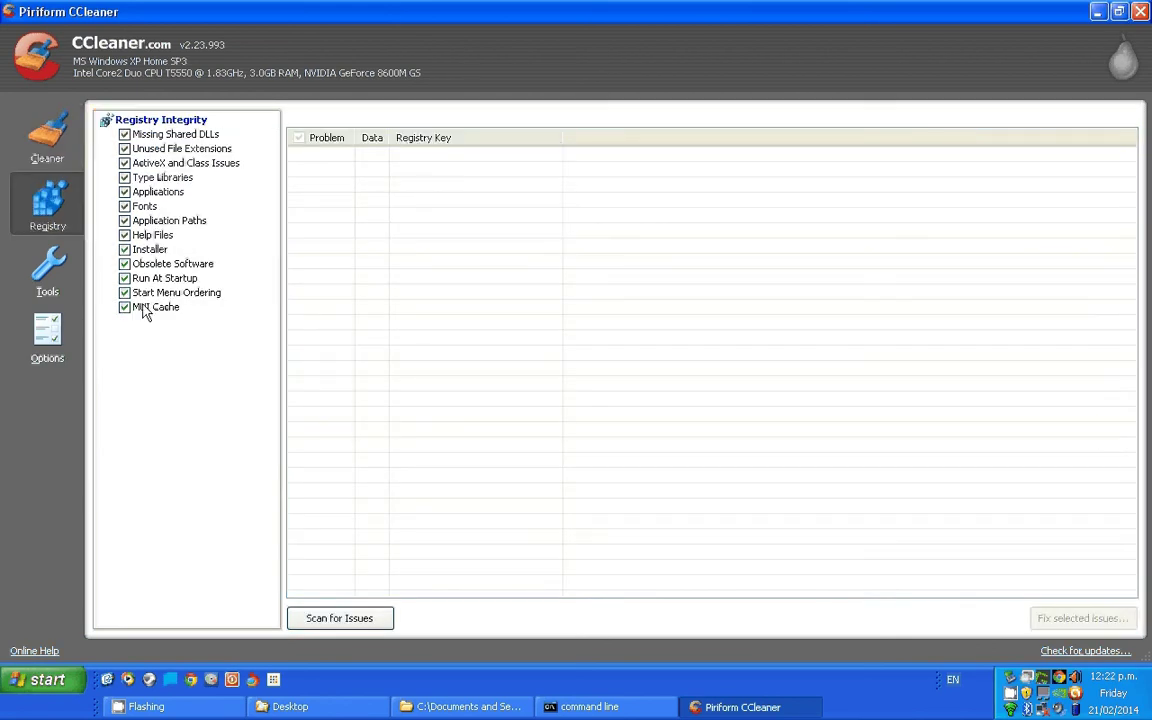
click(63, 285)
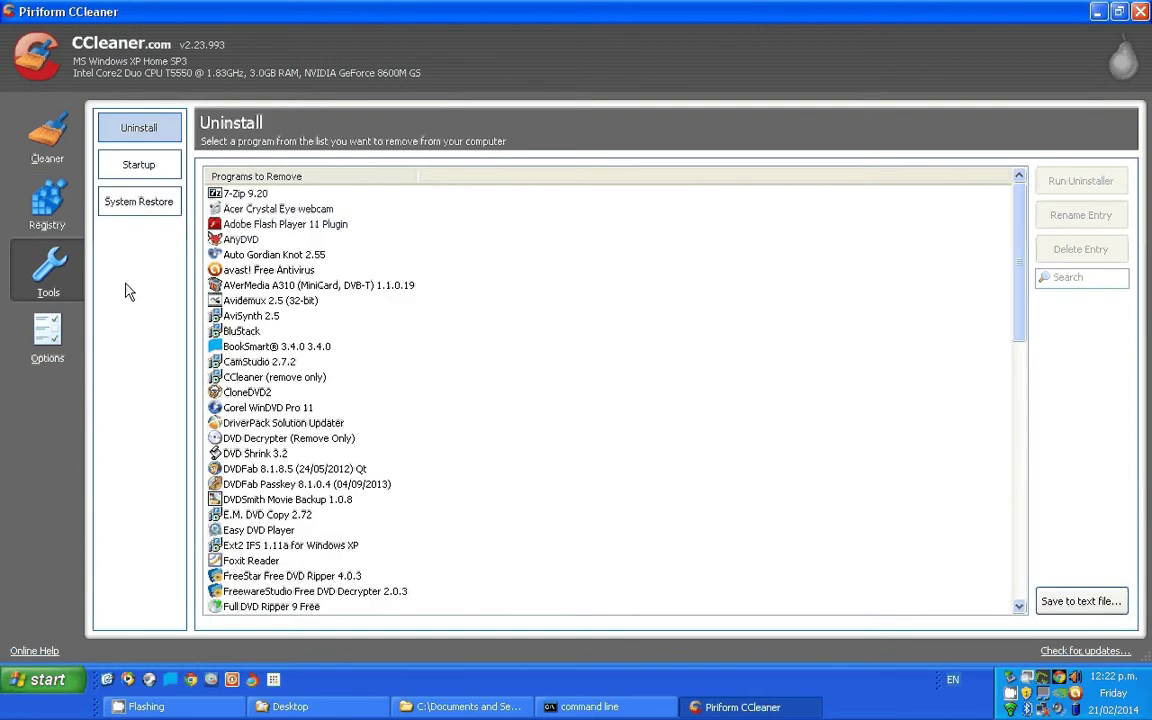
click(136, 172)
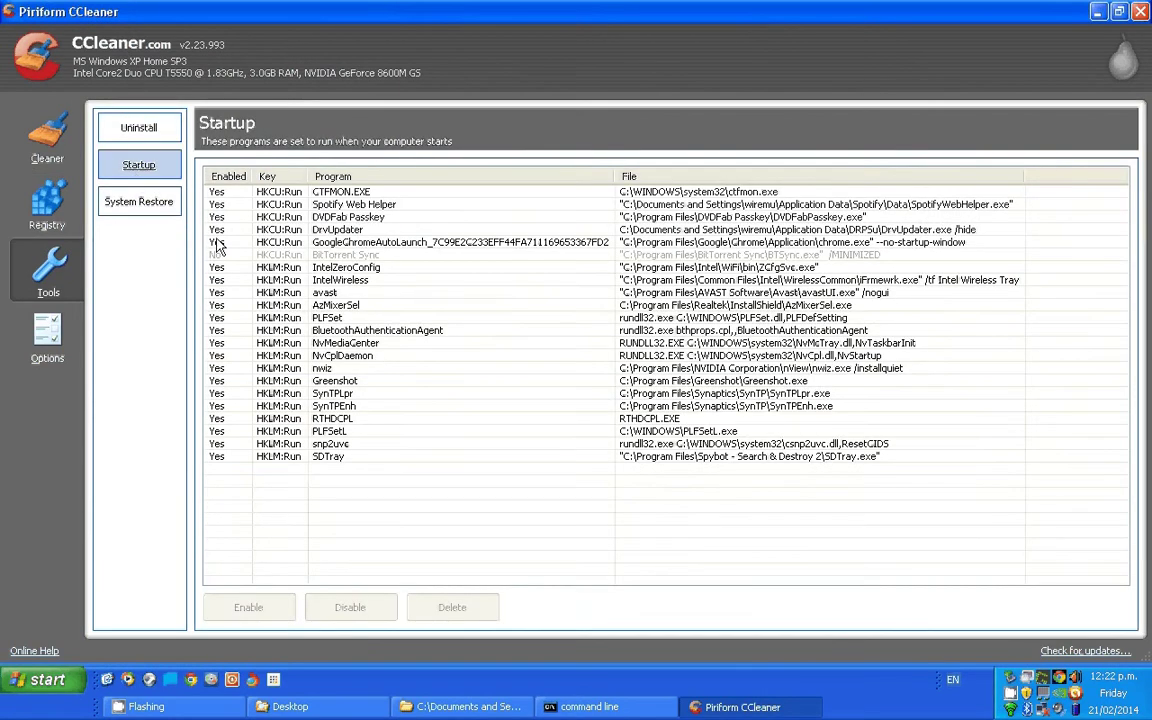
click(276, 256)
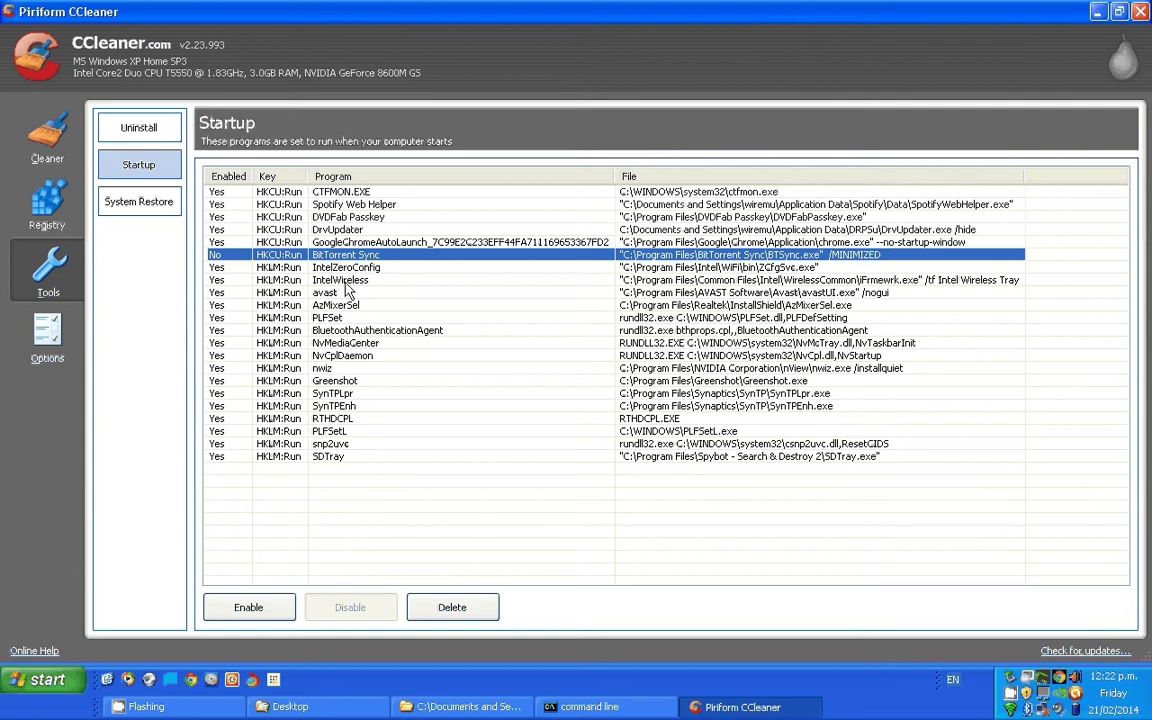
click(138, 203)
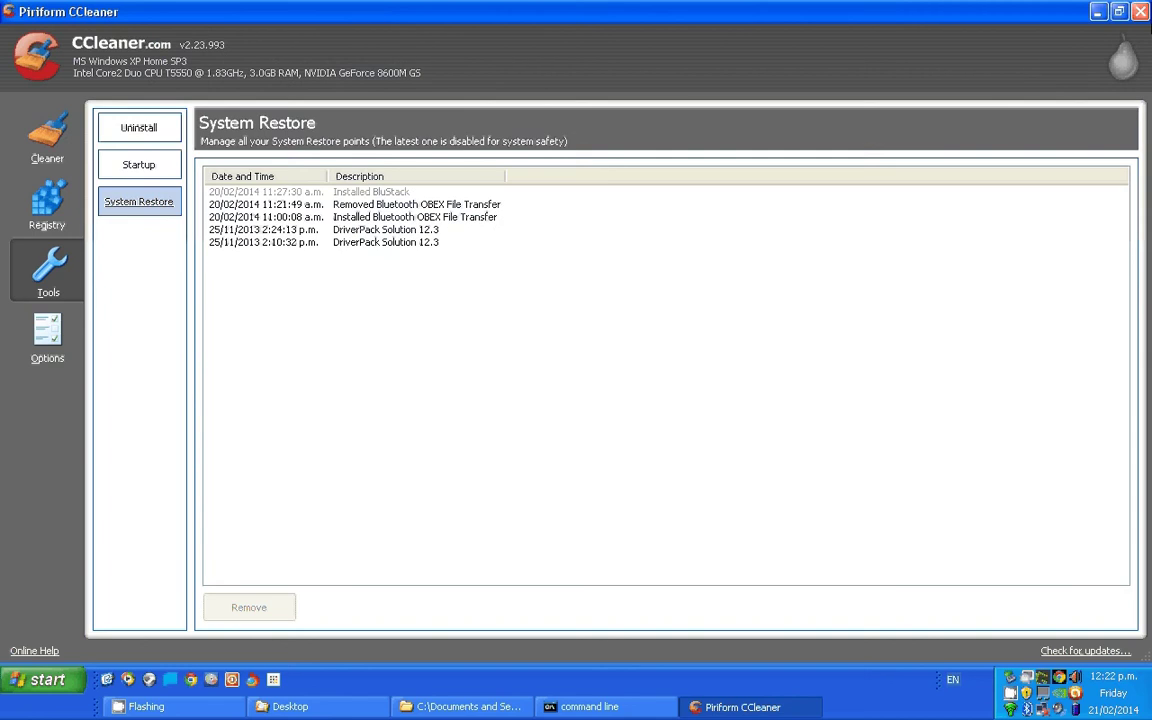
Step: Close CCleaner and create a shortcut to cmd named 'command line' in housekeep
click(1141, 12)
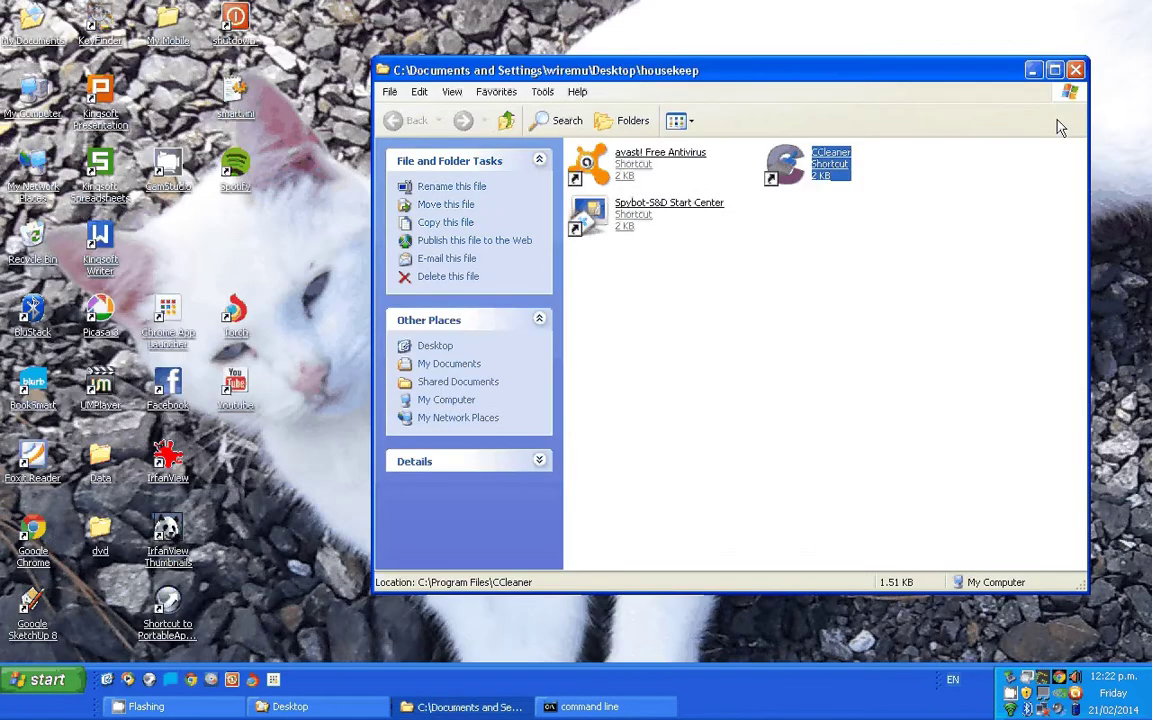
click(810, 355)
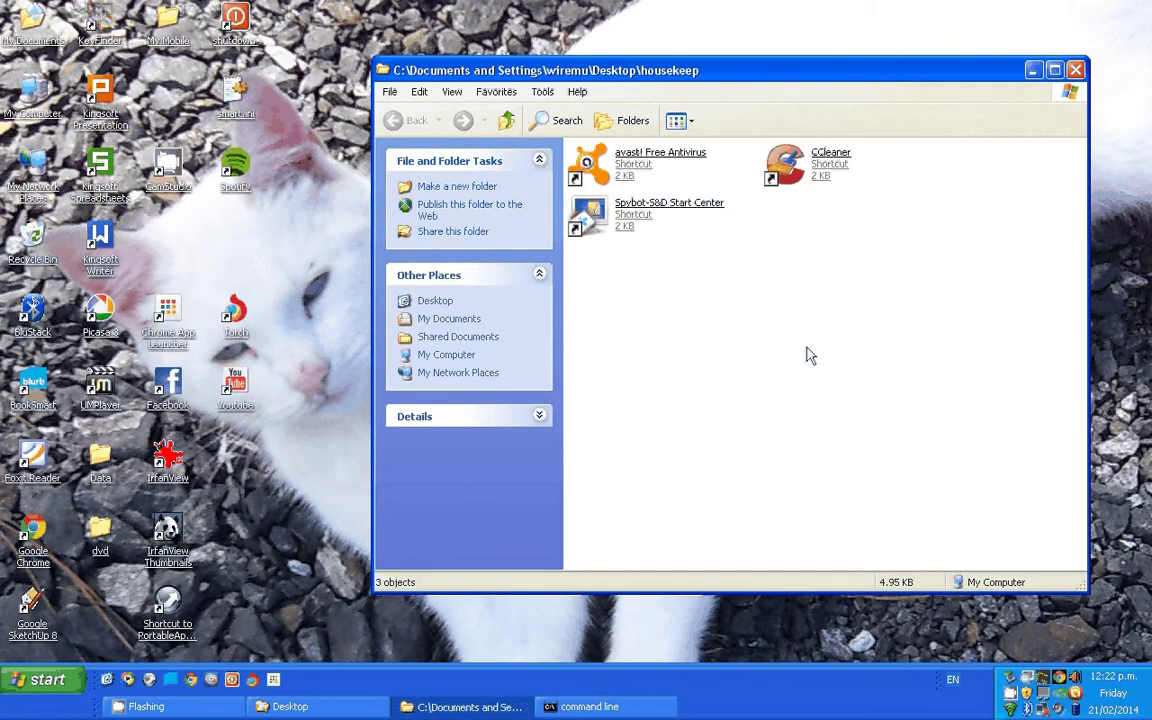
right_click(810, 355)
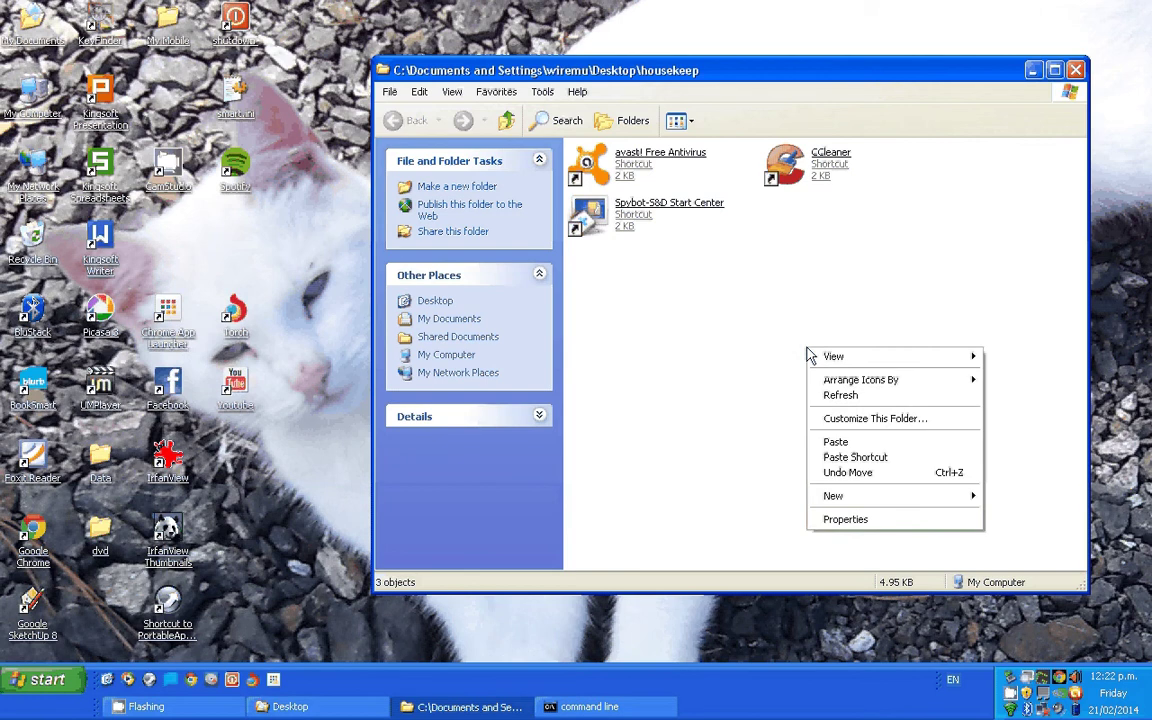
mouse_move(948, 497)
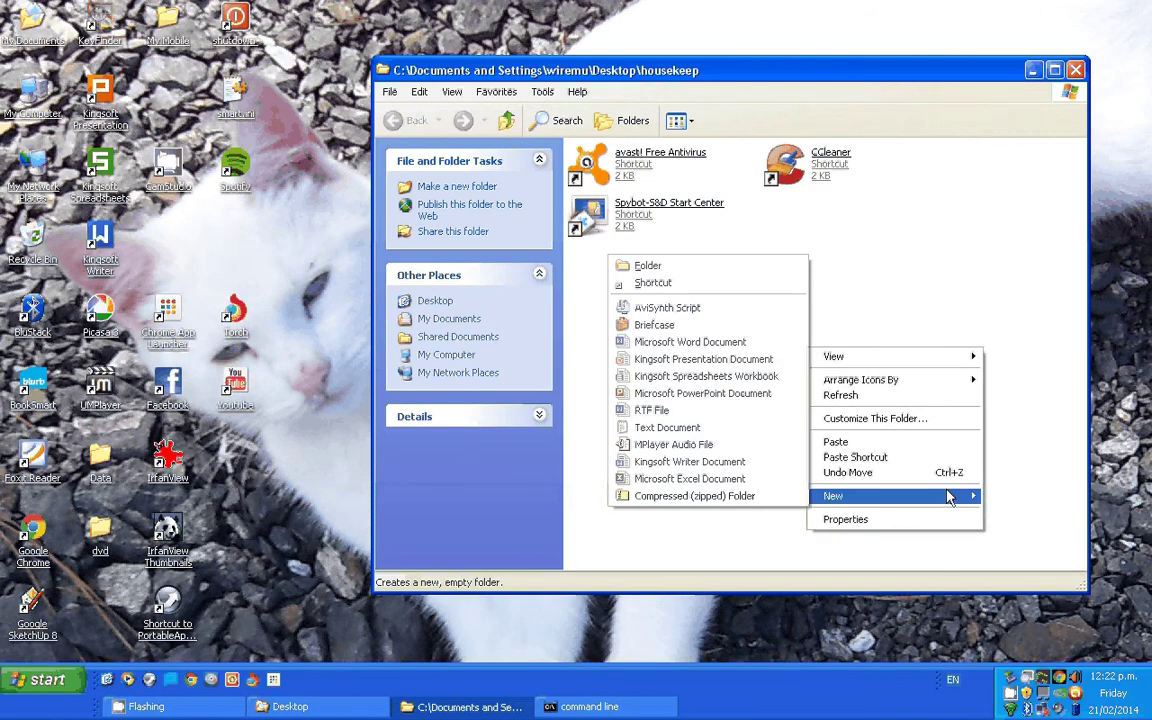
click(706, 290)
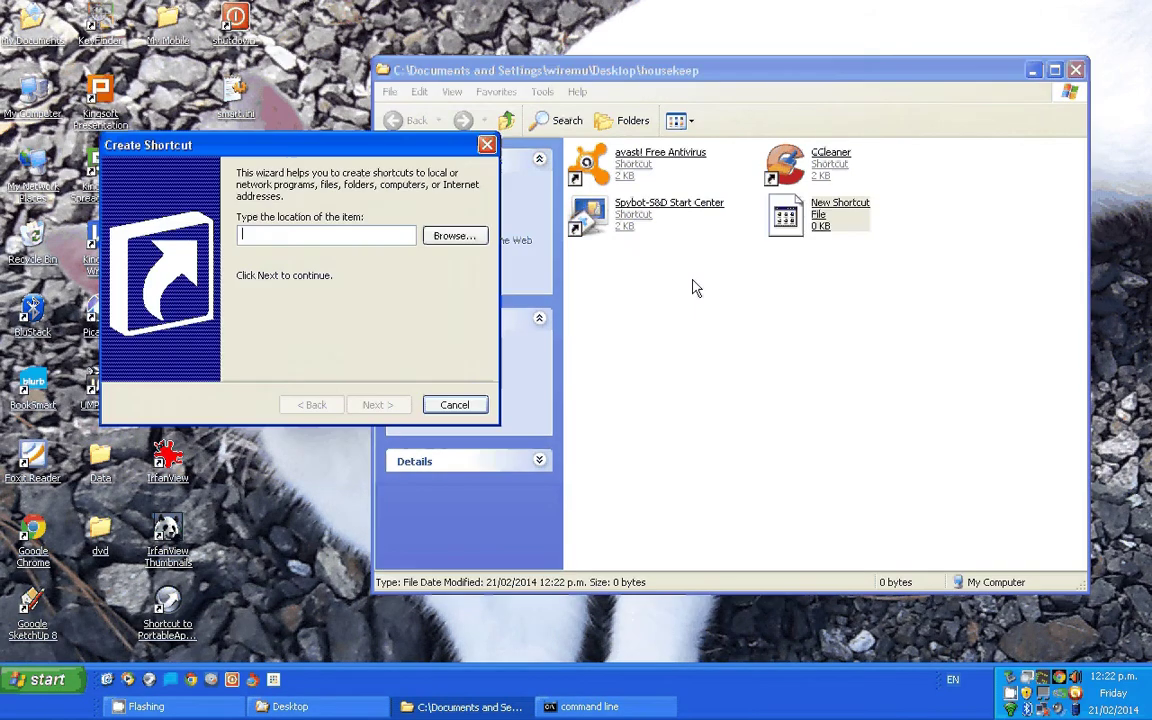
text(cm)
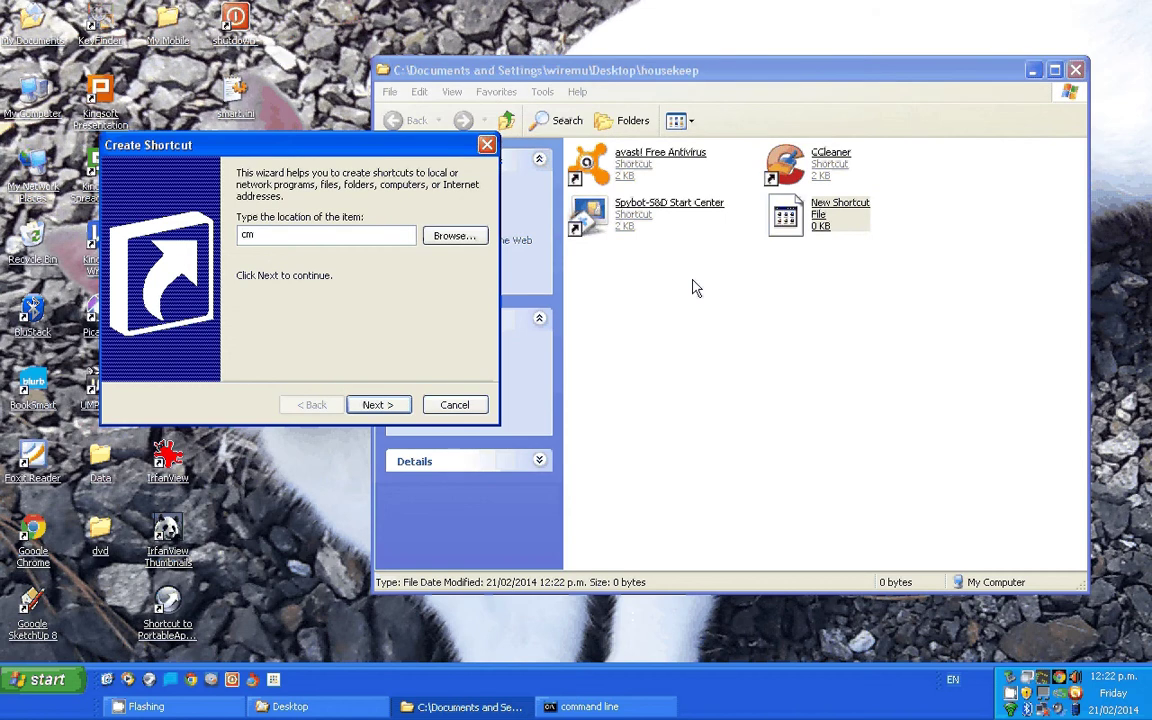
text(d)
click(377, 405)
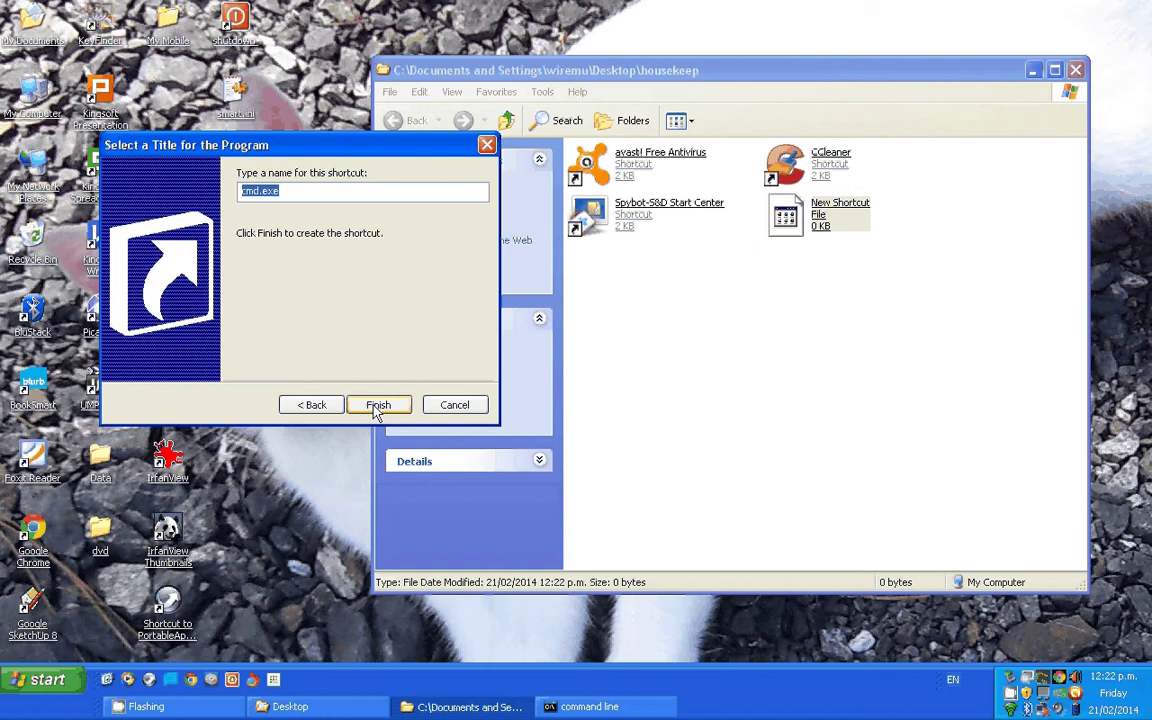
text(command line)
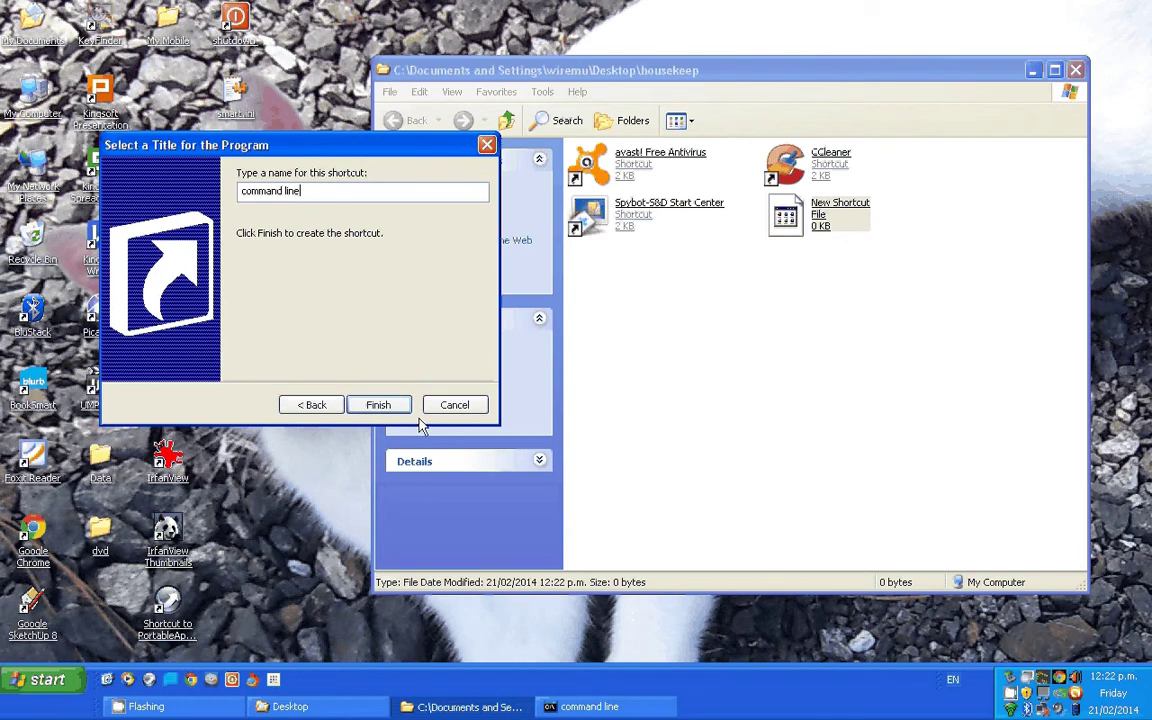
key(Return)
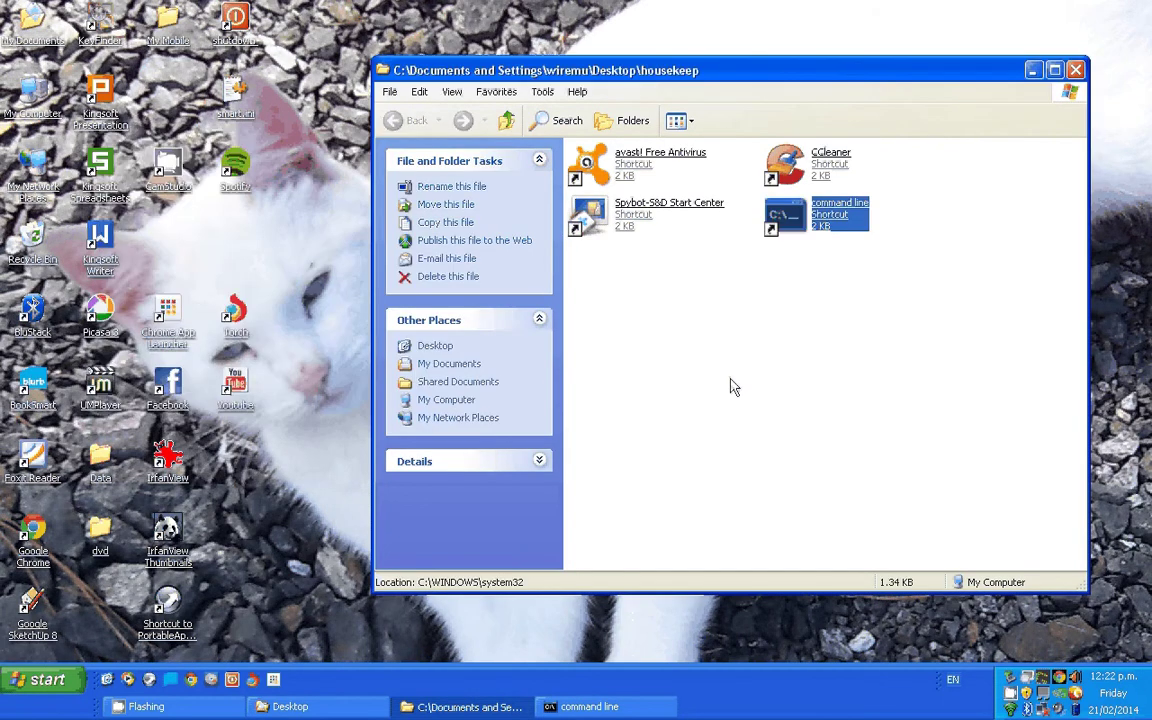
Step: From the command line console, run cleanmgr, exit its drive prompt, then run dfrg.msc
double_click(817, 215)
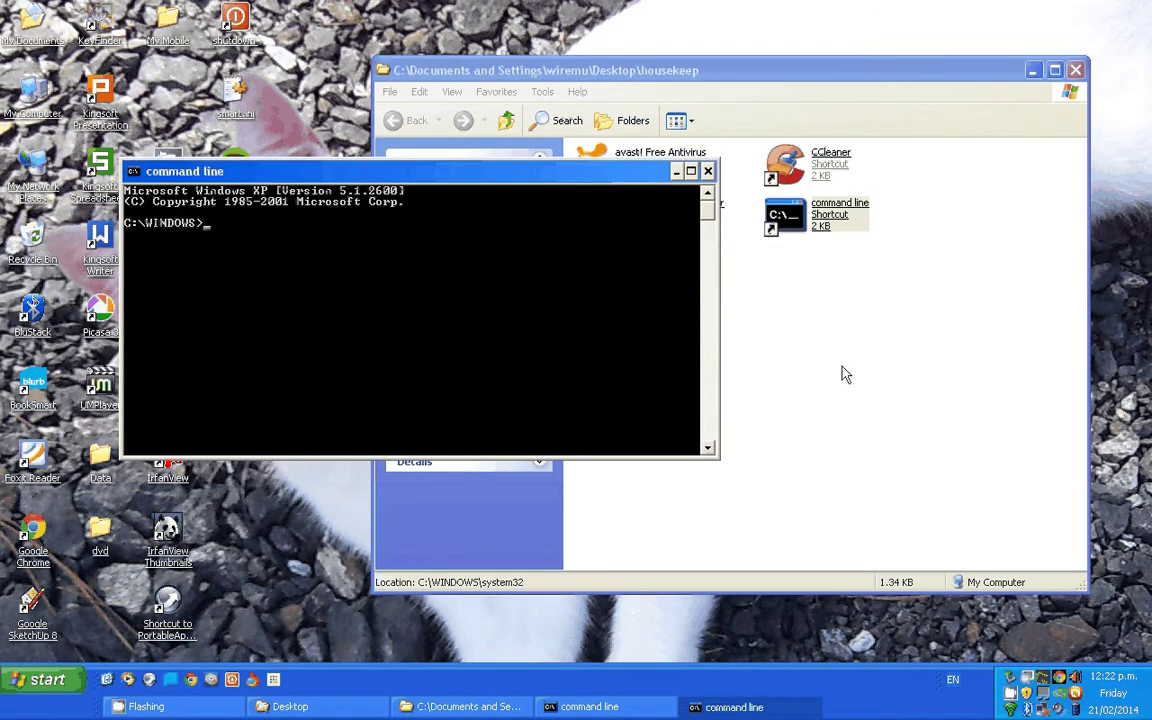
text(cleanmgr)
key(Return)
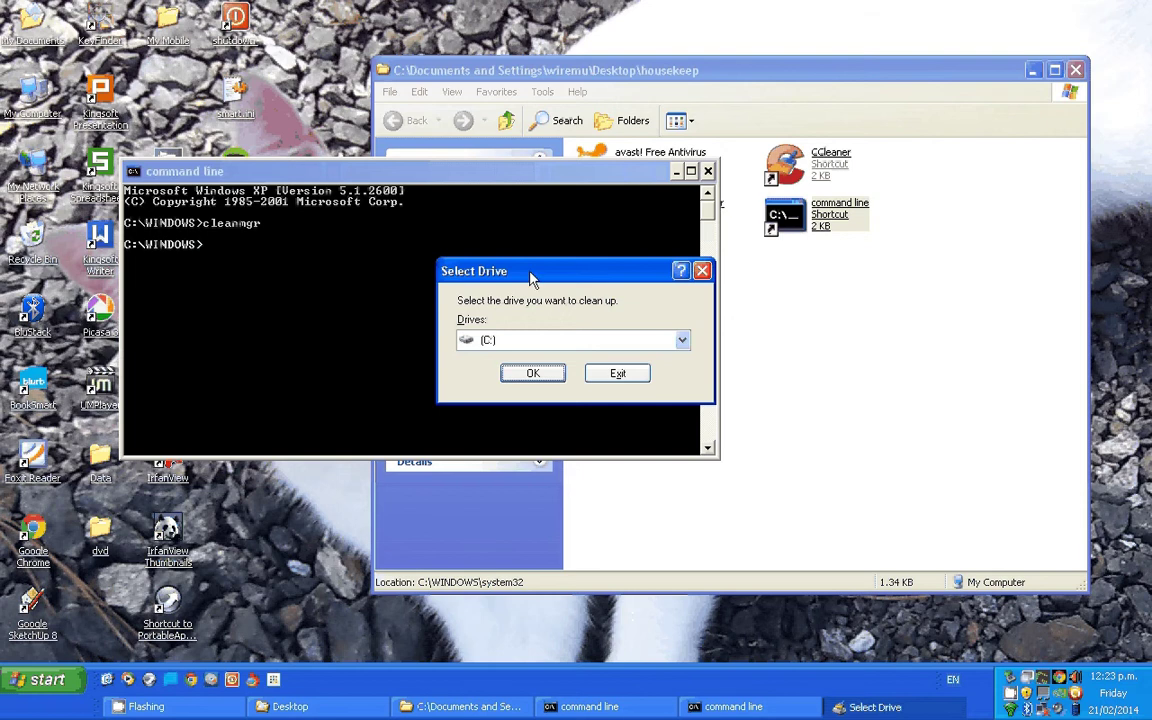
drag(531, 278, 865, 315)
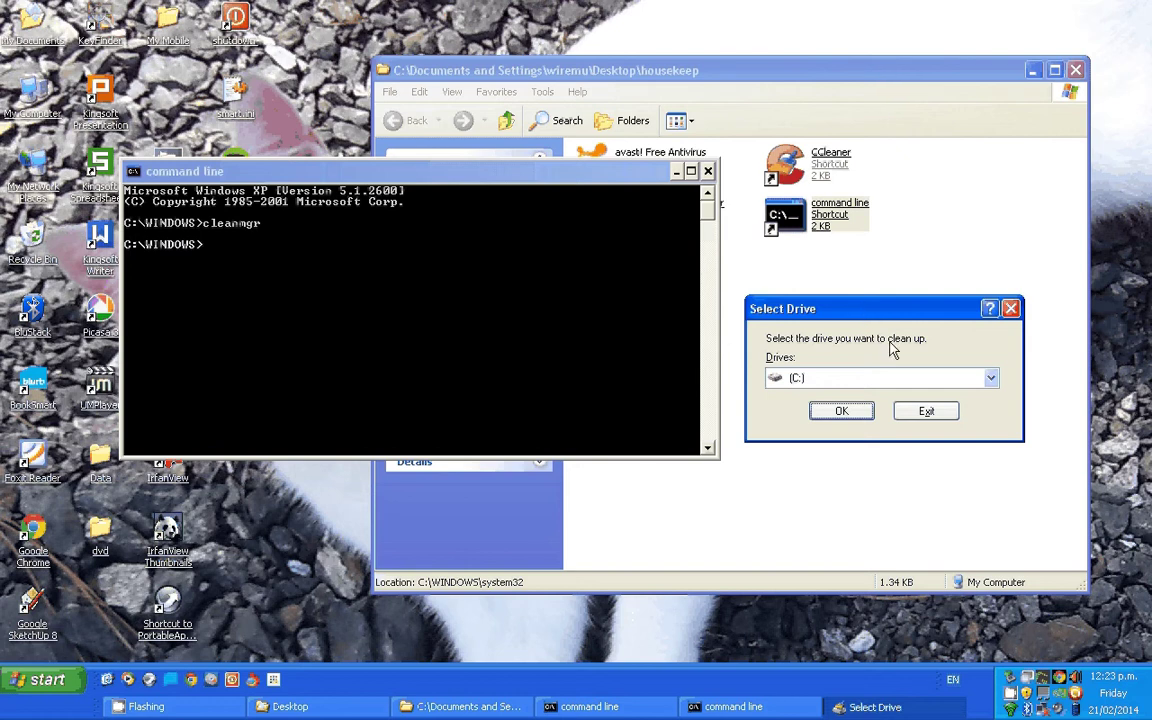
click(926, 414)
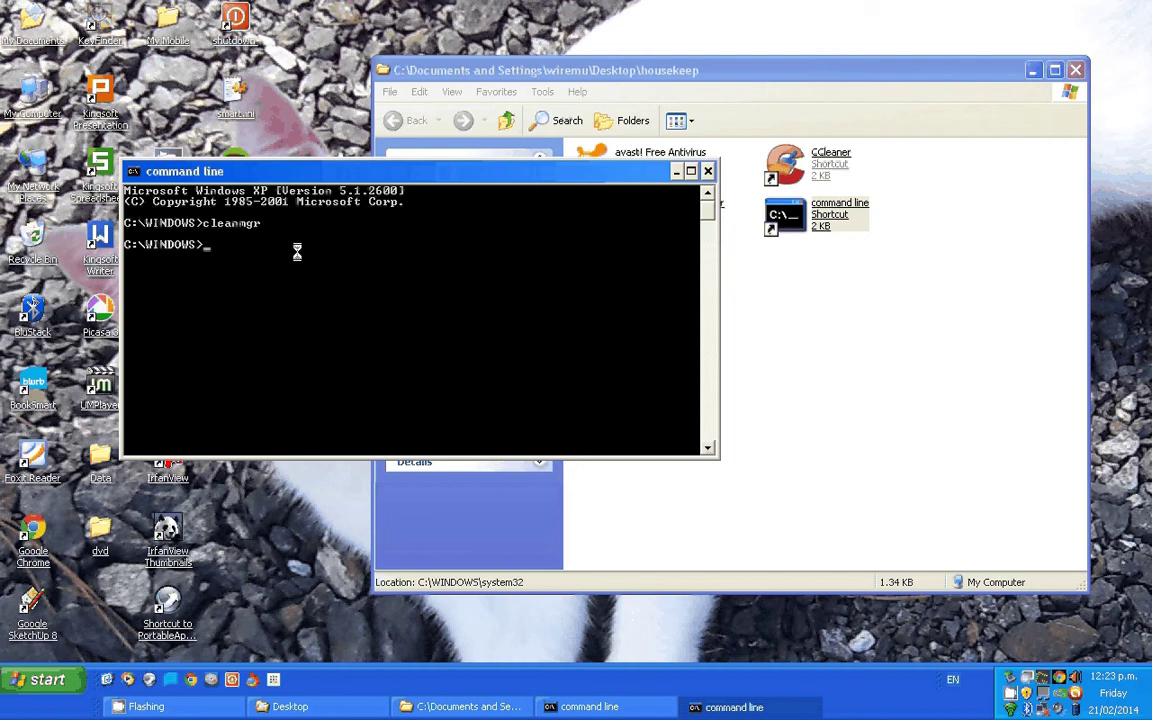
text(dfrg.msc)
key(Return)
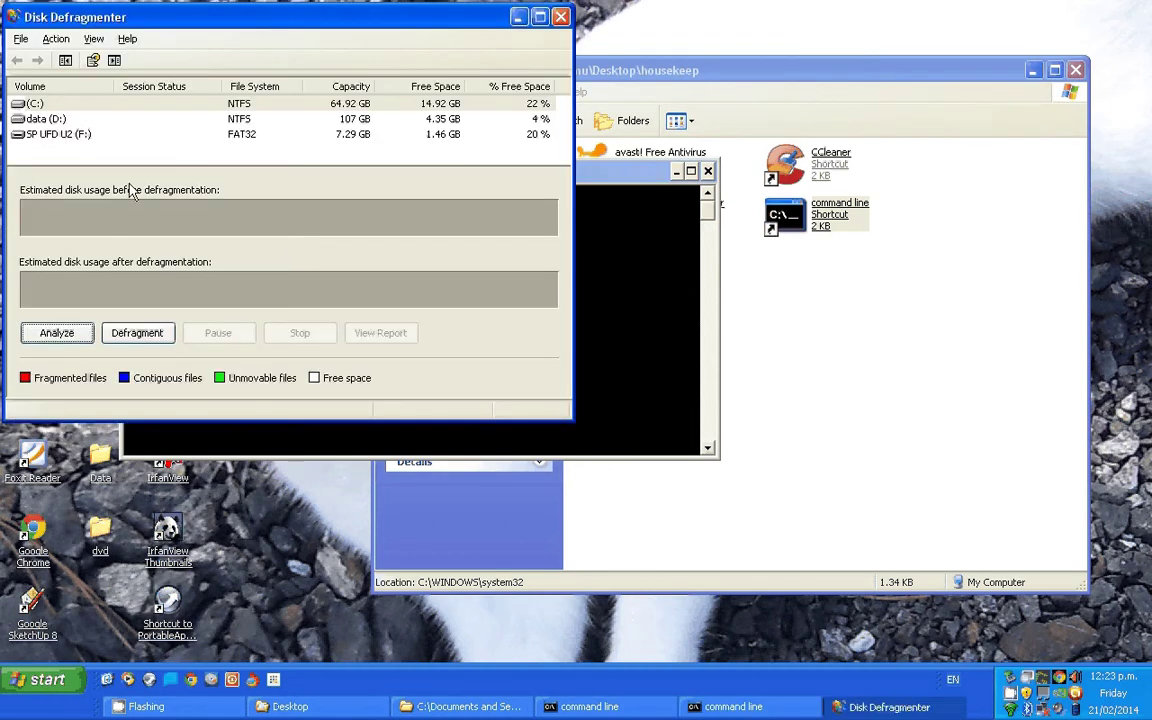
Step: Analyze volume C: for fragmentation, dismiss the completion message, and close Disk Defragmenter
click(38, 104)
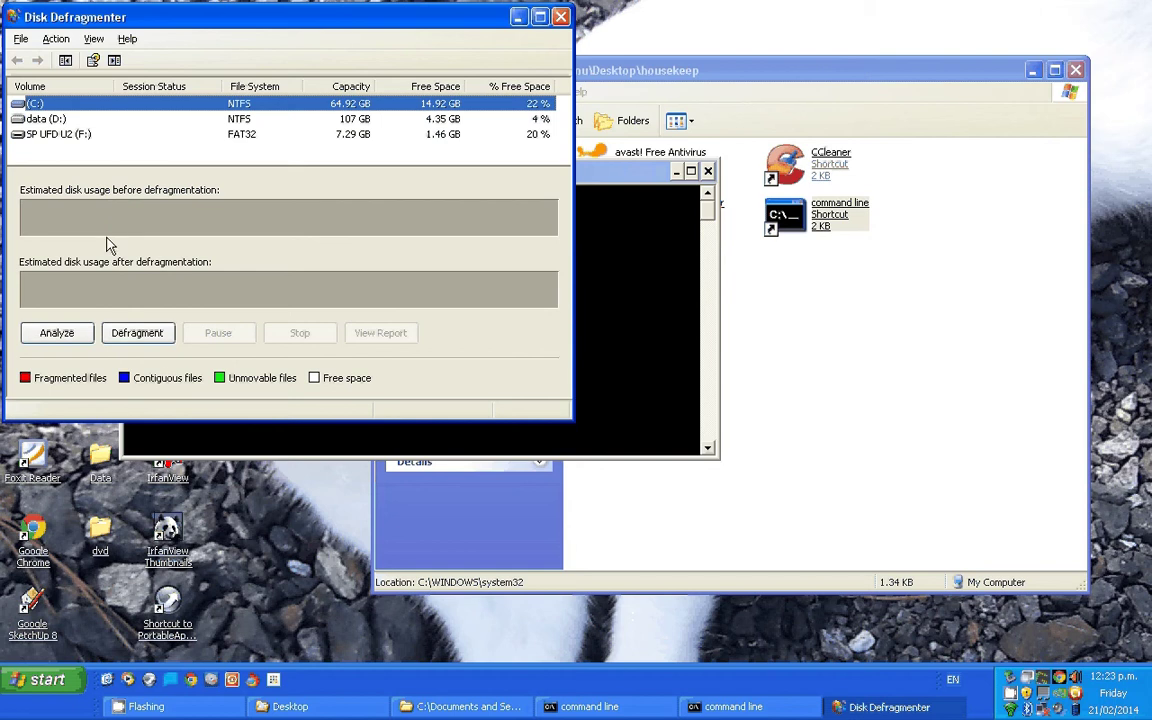
click(58, 333)
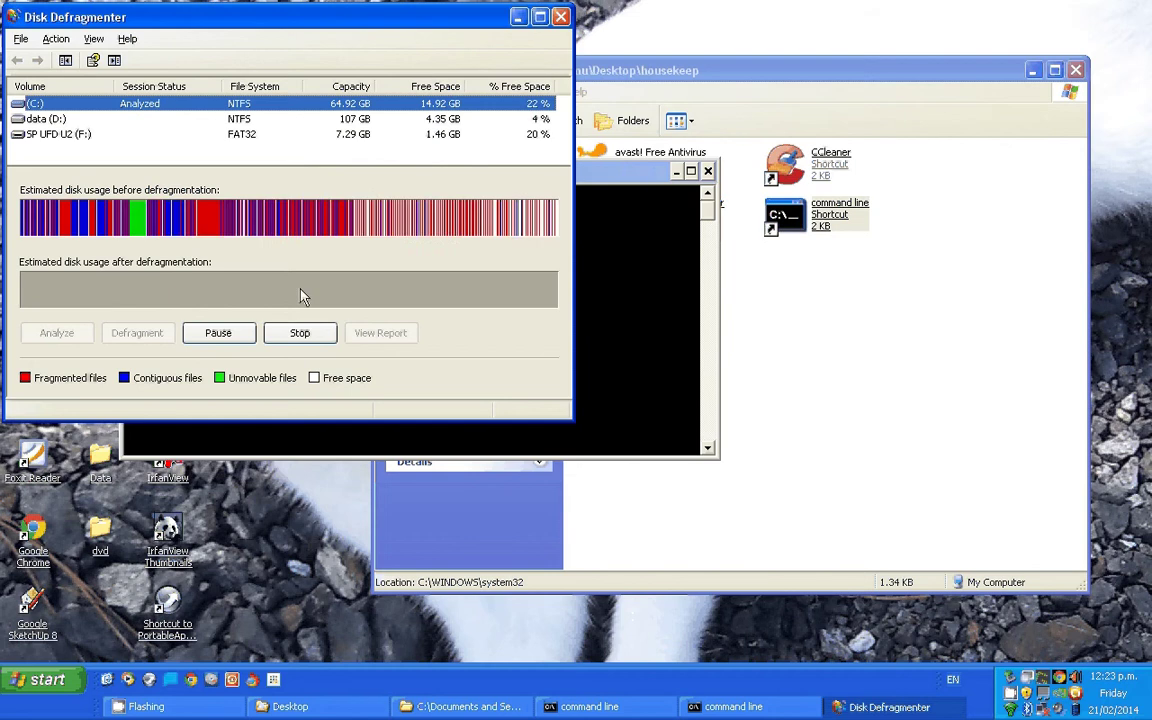
click(397, 260)
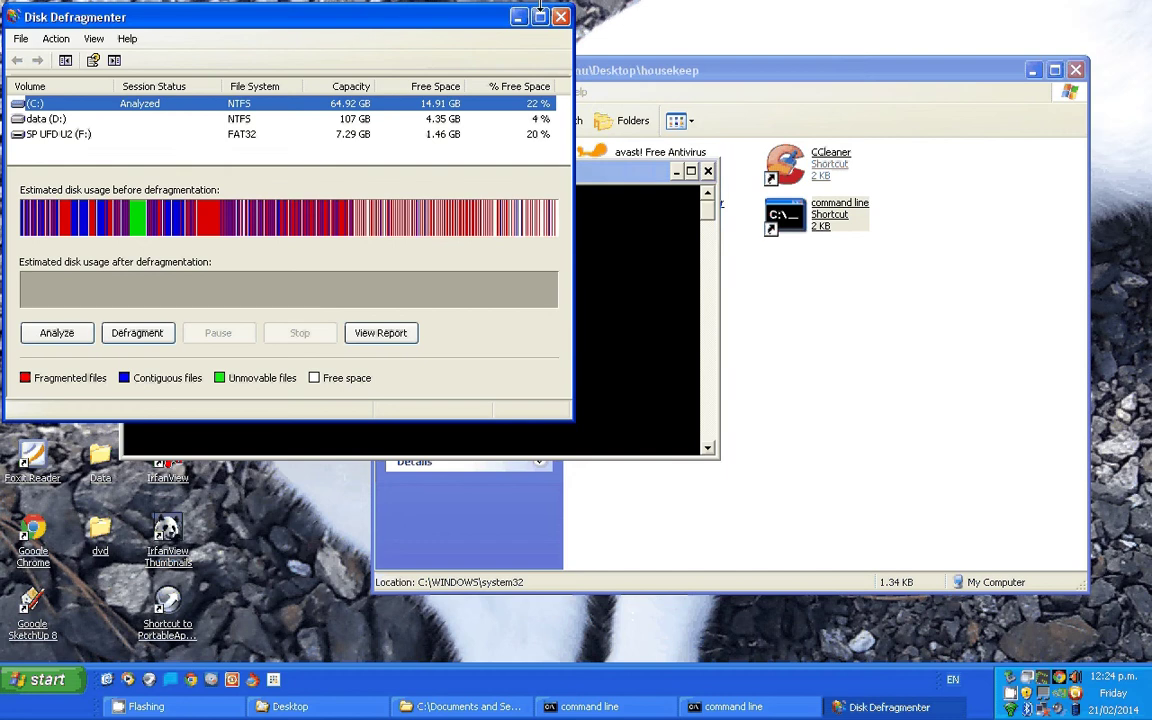
click(561, 17)
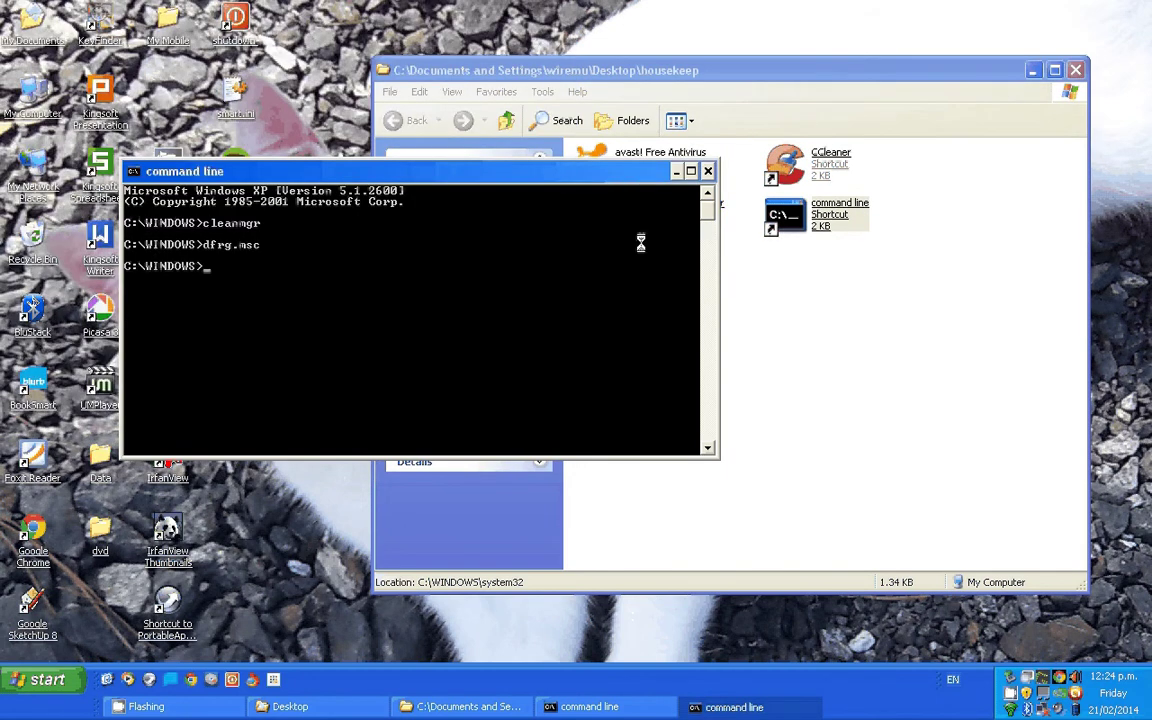
Step: Close the console and add a shortcut named 'defrag' targeting dfrg.msc to housekeep
click(706, 171)
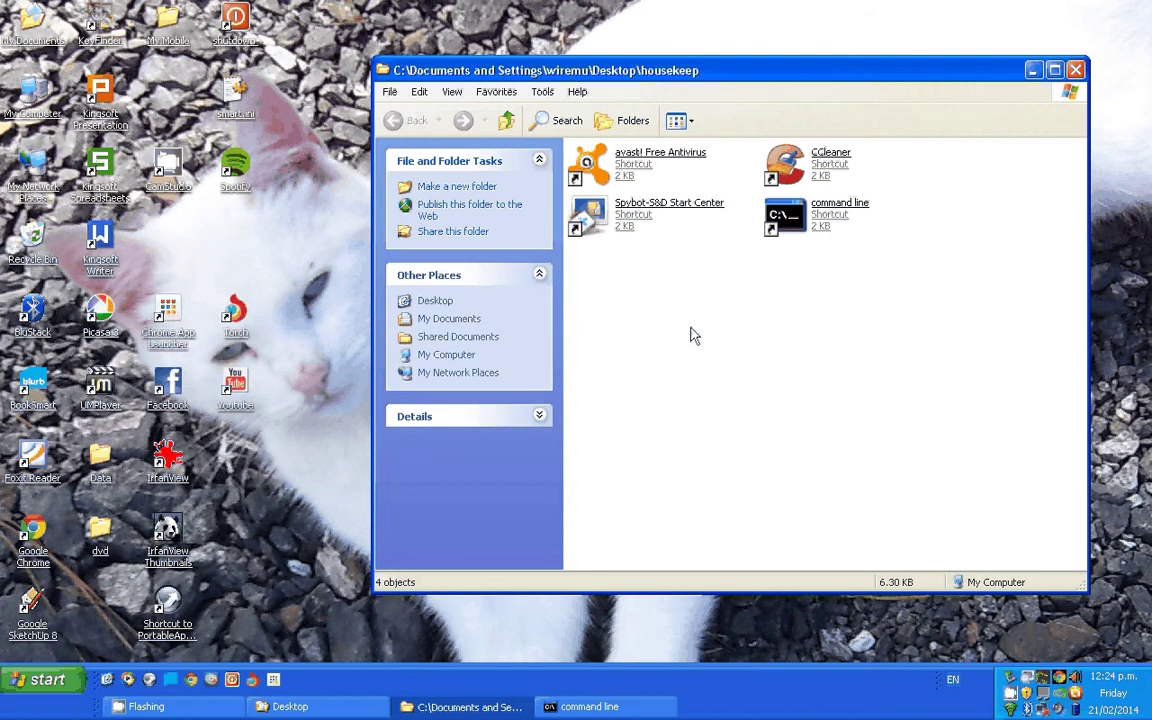
right_click(693, 335)
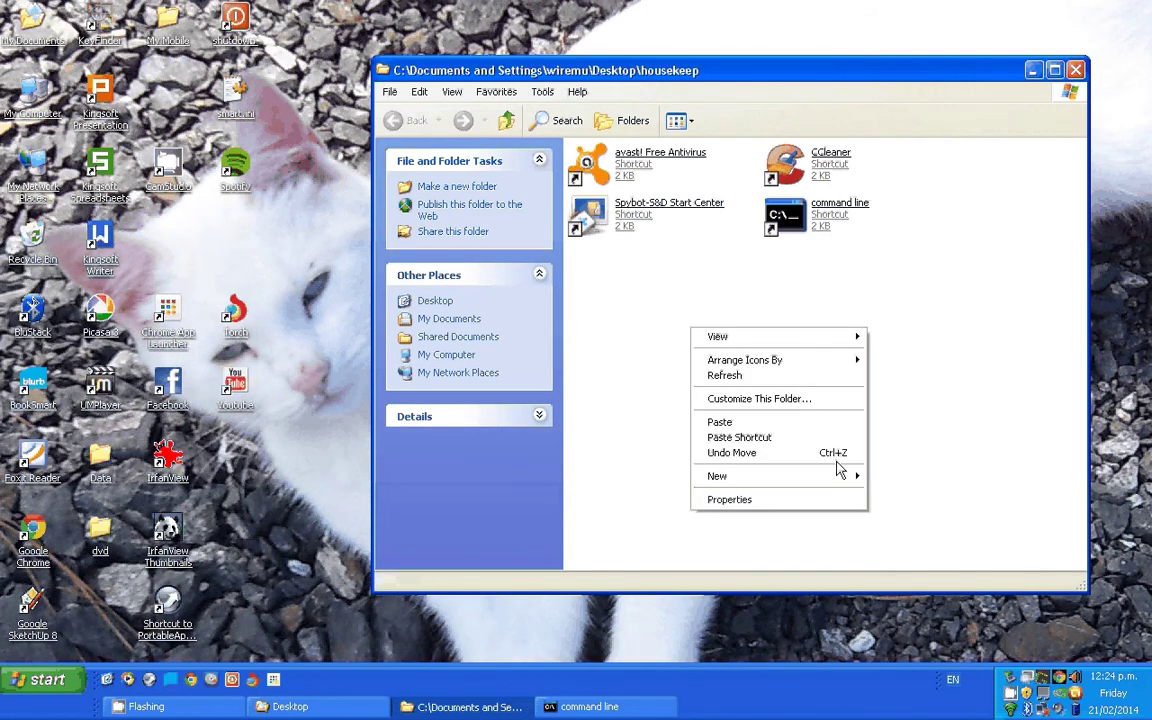
mouse_move(840, 476)
click(908, 496)
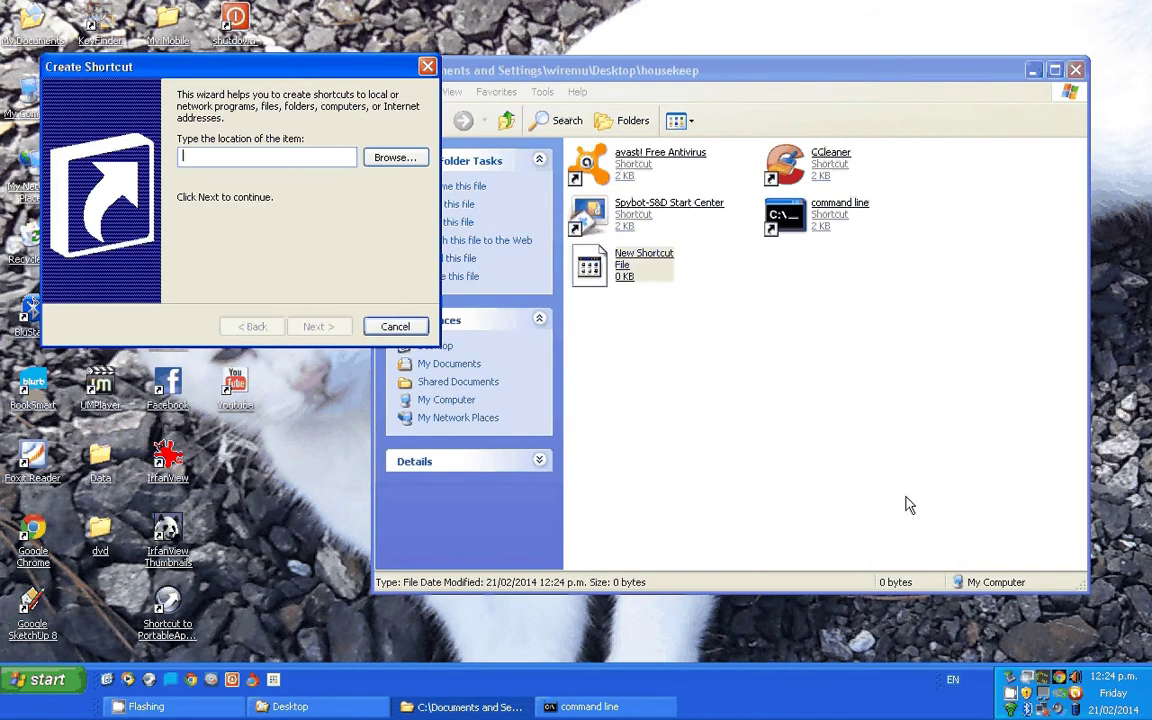
text(fr)
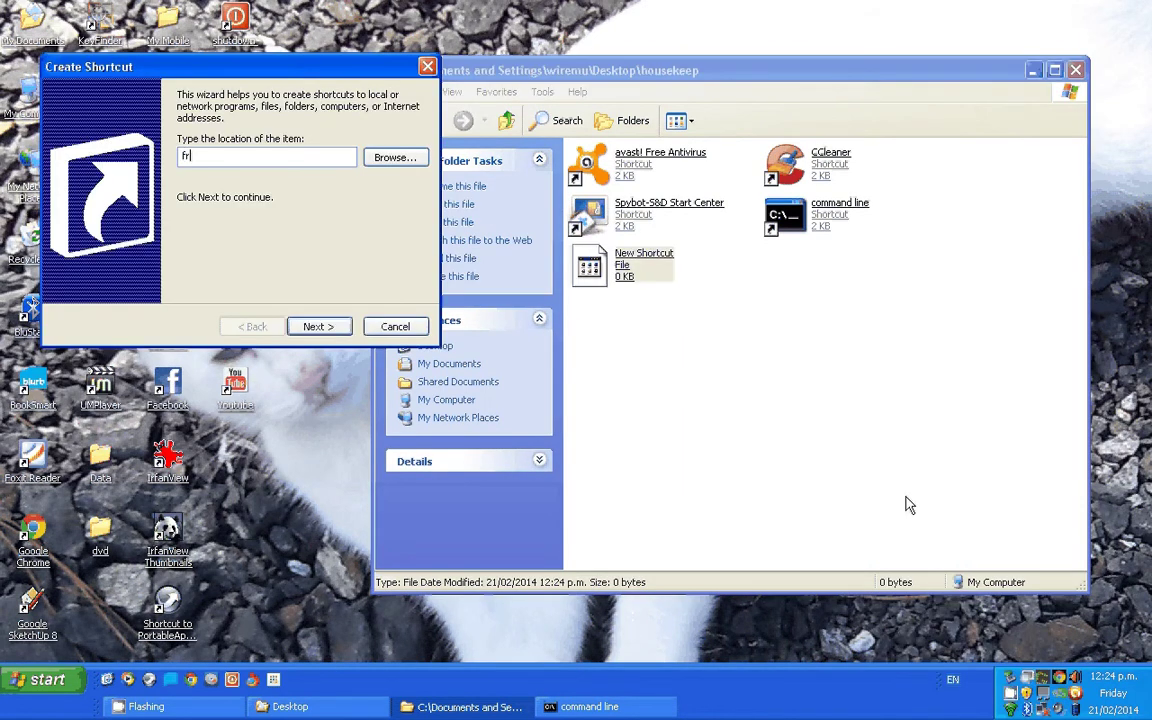
key(BackSpace)
key(BackSpace)
text(dfrg.msc)
click(312, 327)
text(defrag)
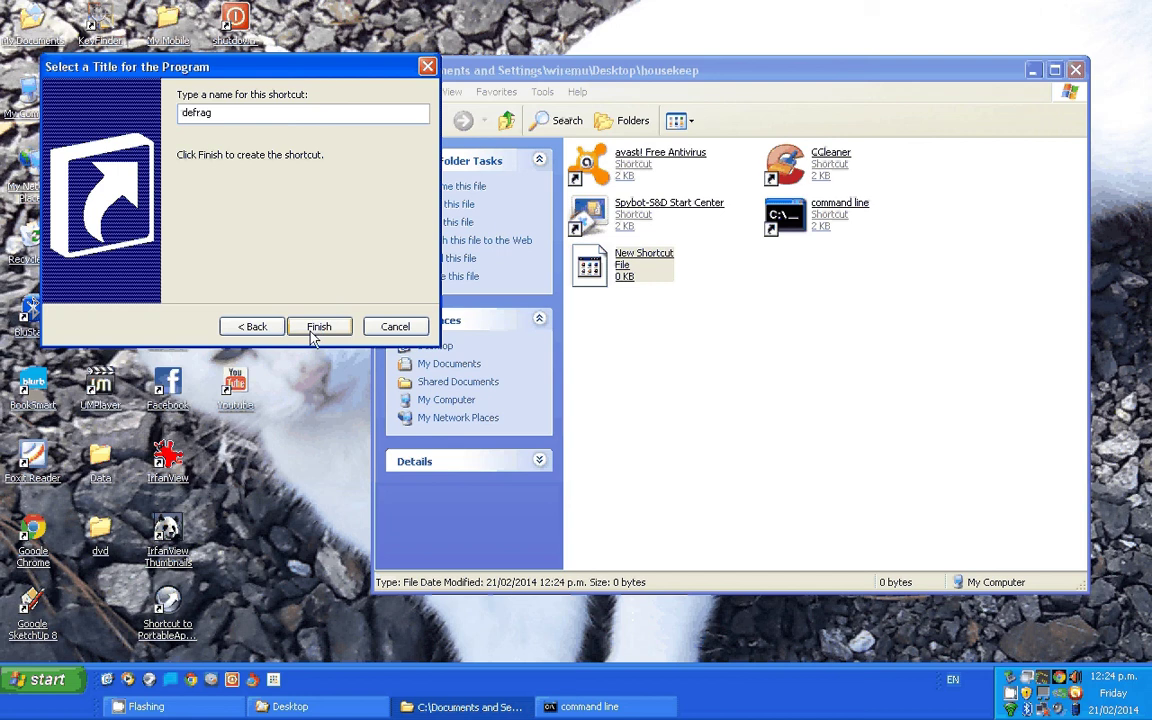
click(318, 327)
click(697, 361)
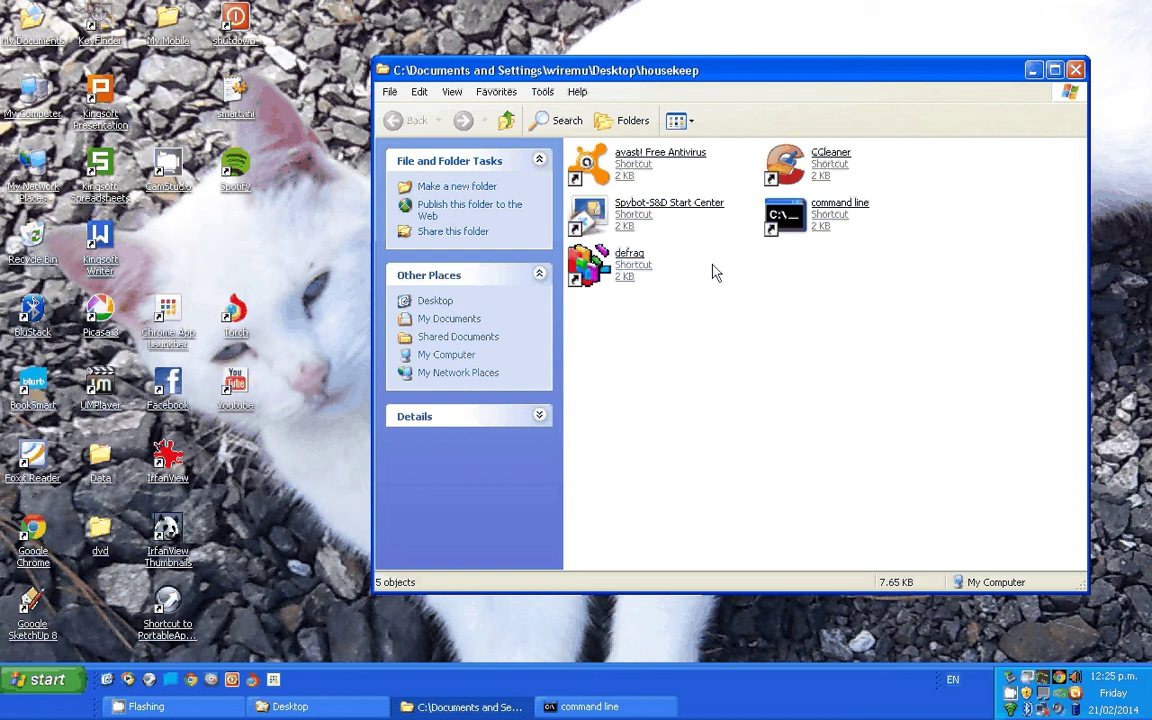
click(1078, 70)
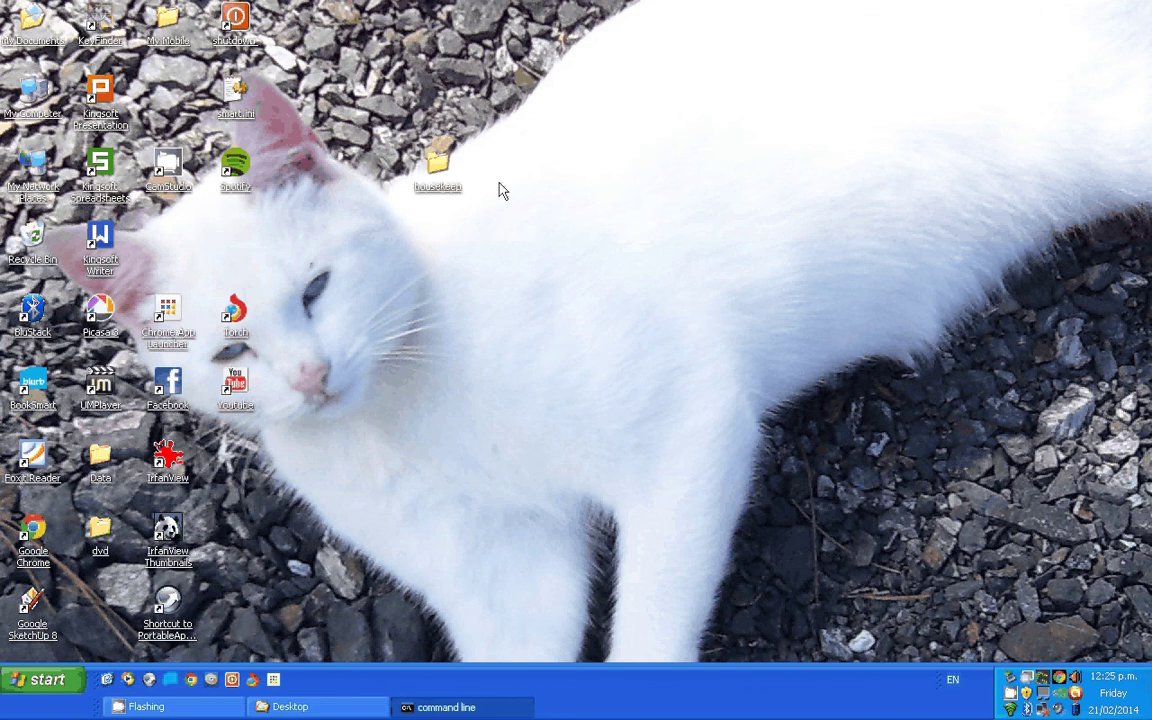
double_click(437, 170)
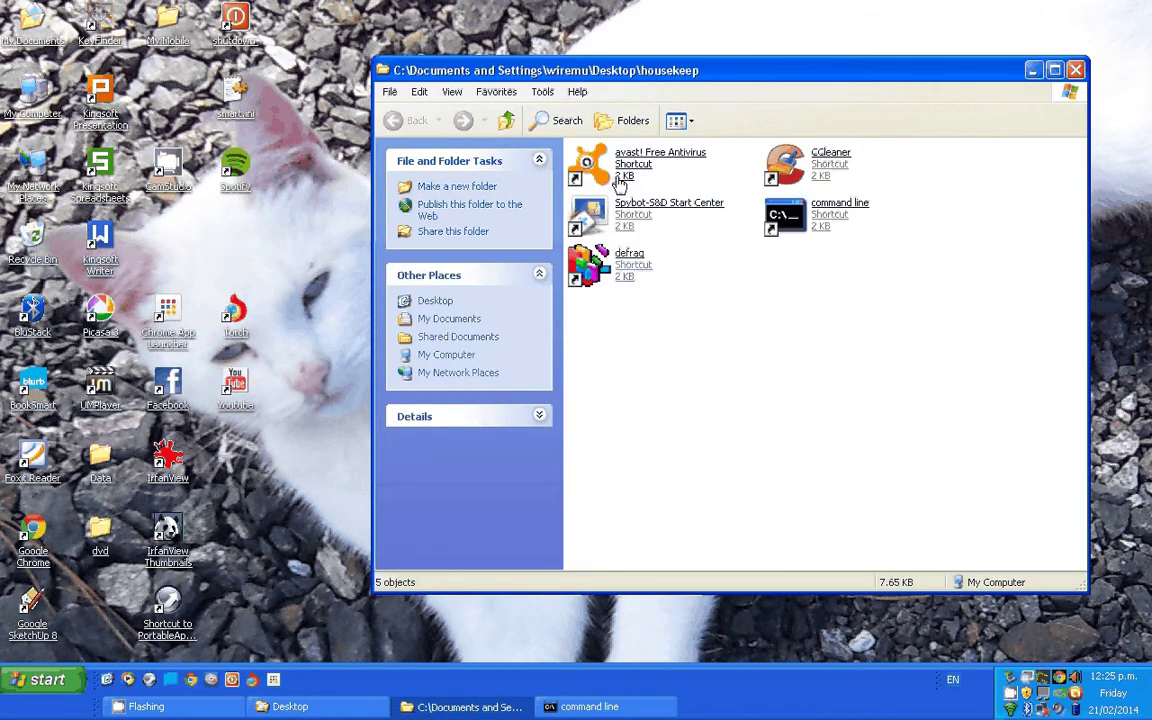
click(659, 233)
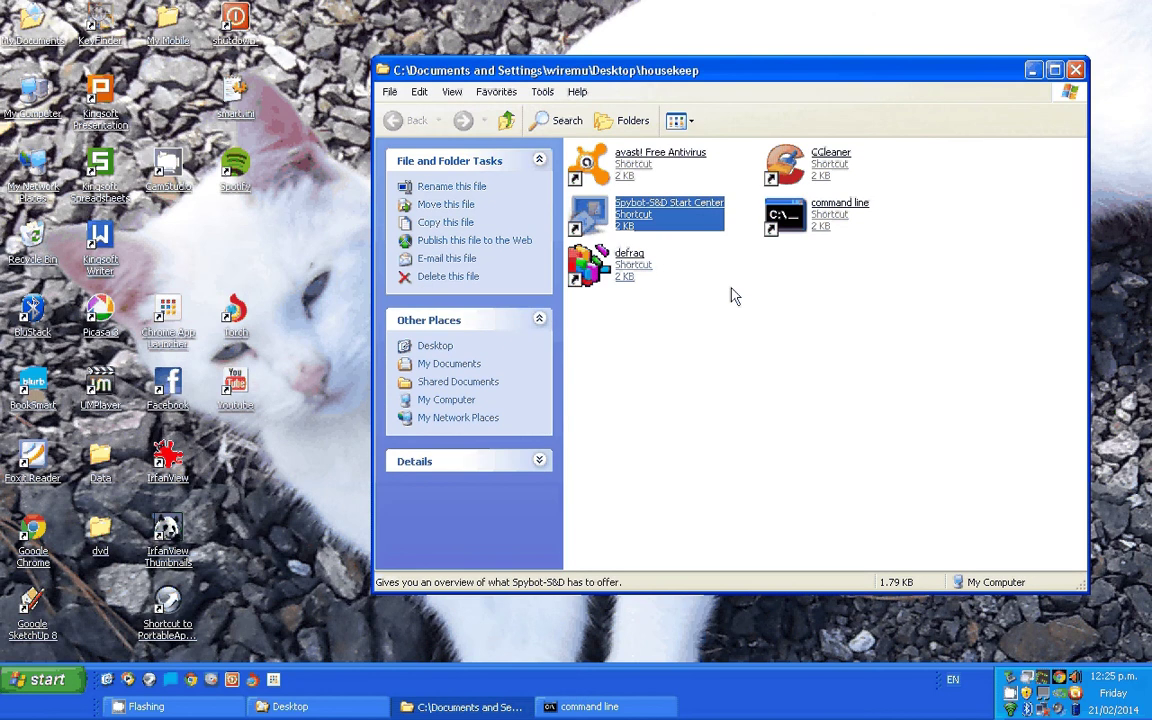